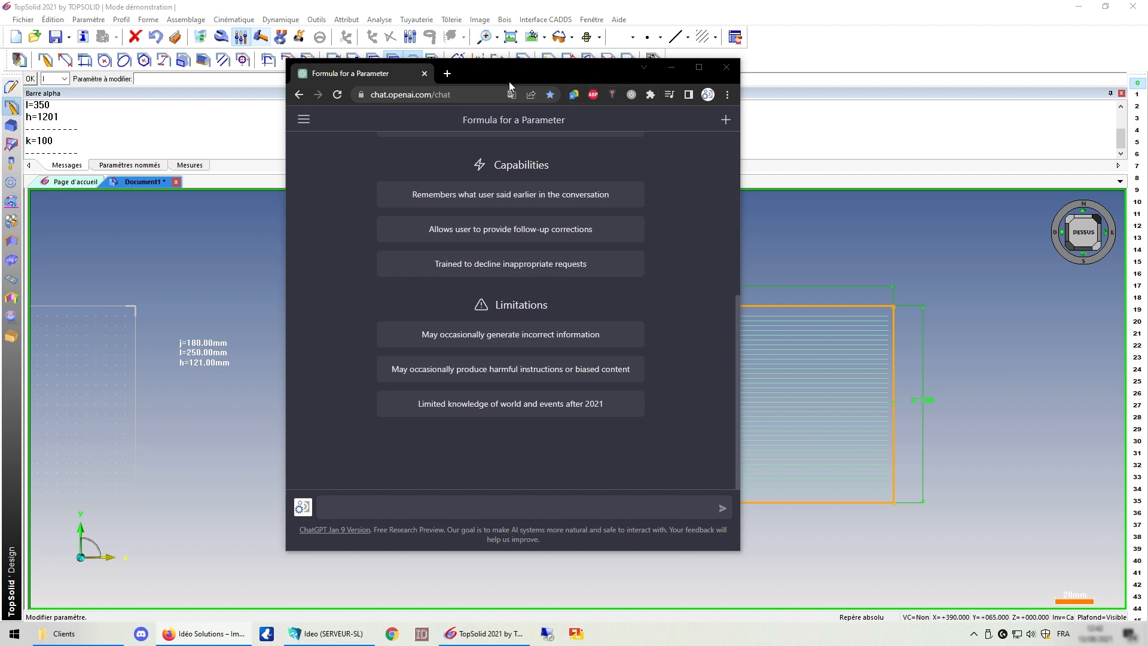
Ask ChatGPT twice for the TopSolid Wood formula of a parameter k that returns j if l>200 and l+h<500, otherwise 42.
left_click_drag(507, 78, 1147, 79)
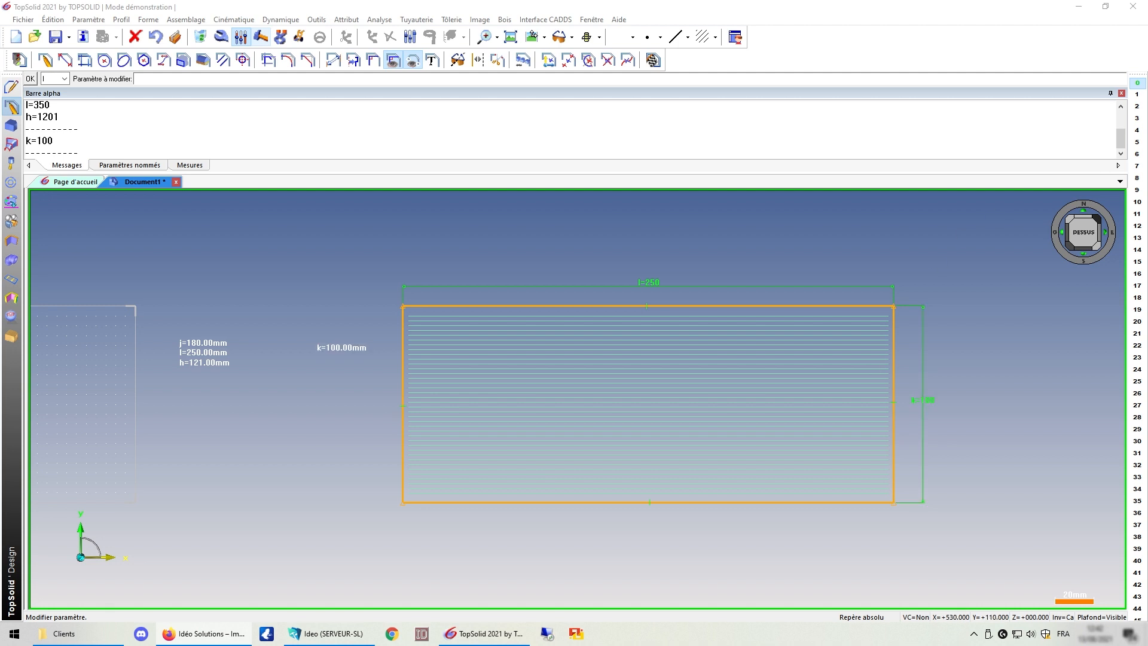
left_click_drag(1147, 166, 553, 77)
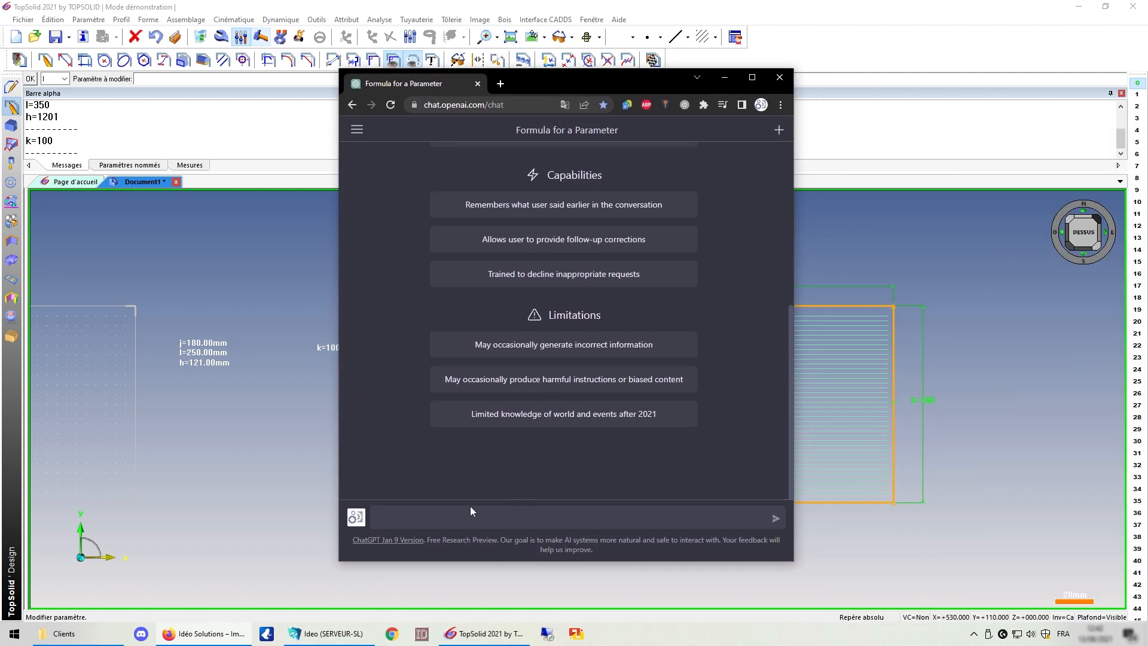
type("dans topsolid wood donne moi la formule pour un paramètre k qui renvoie la valeur j si l>200 et l+h<500, sinon elle renvoie 42")
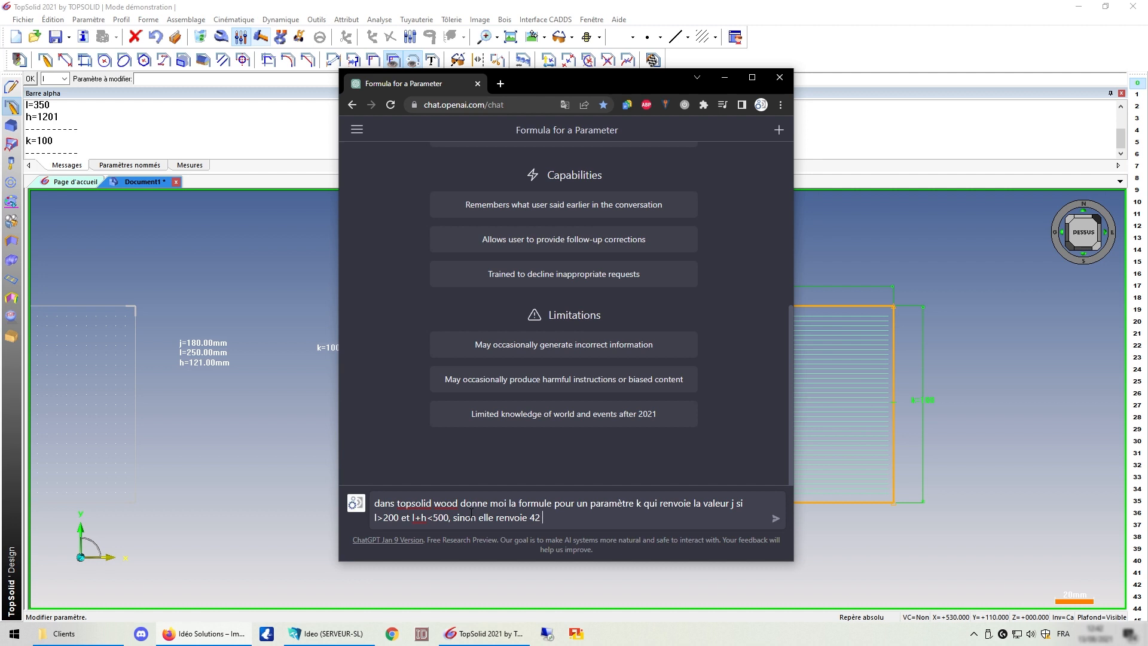
key("Return")
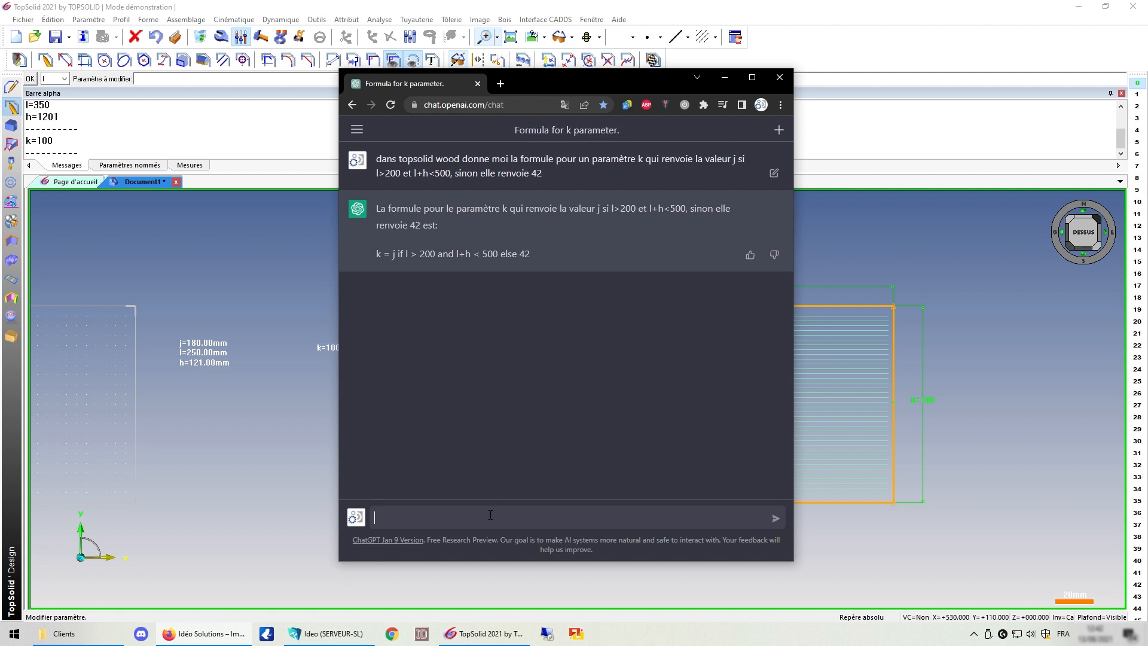
type("dans topsolid wood donne moi la formule pour un paramètre k qui renvoie la valeur j si l>200 et l+h<500, sinon elle renvoie 42")
key("Return")
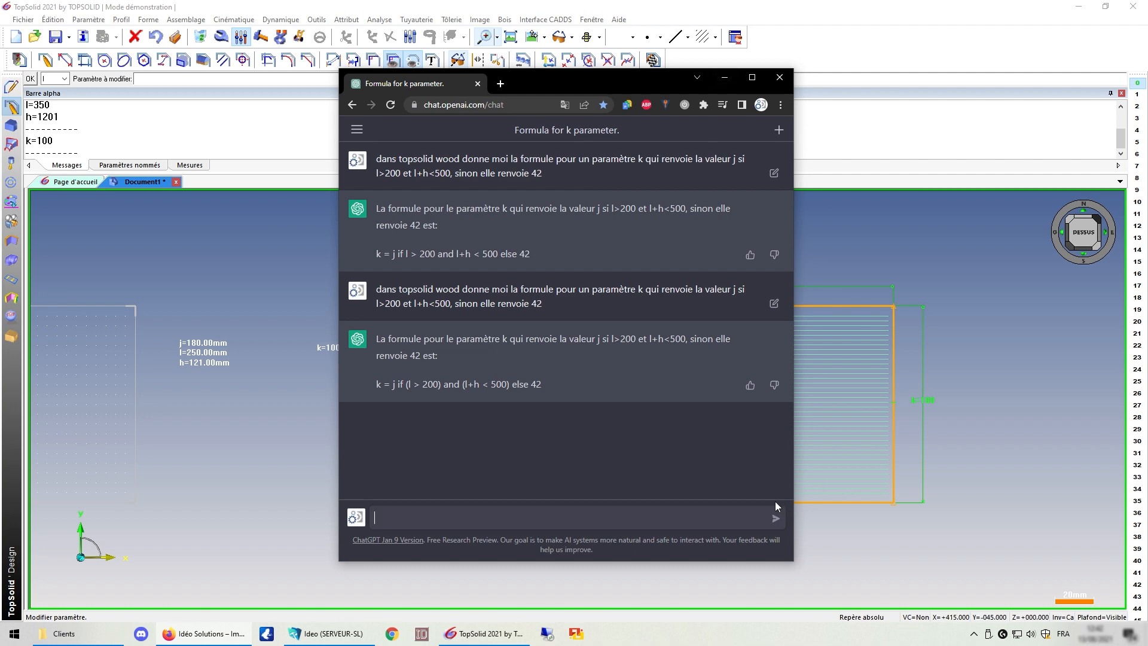
Switch to the TopSolid online help and examine the operators and functions supported in expressions.
mouse_move(486, 634)
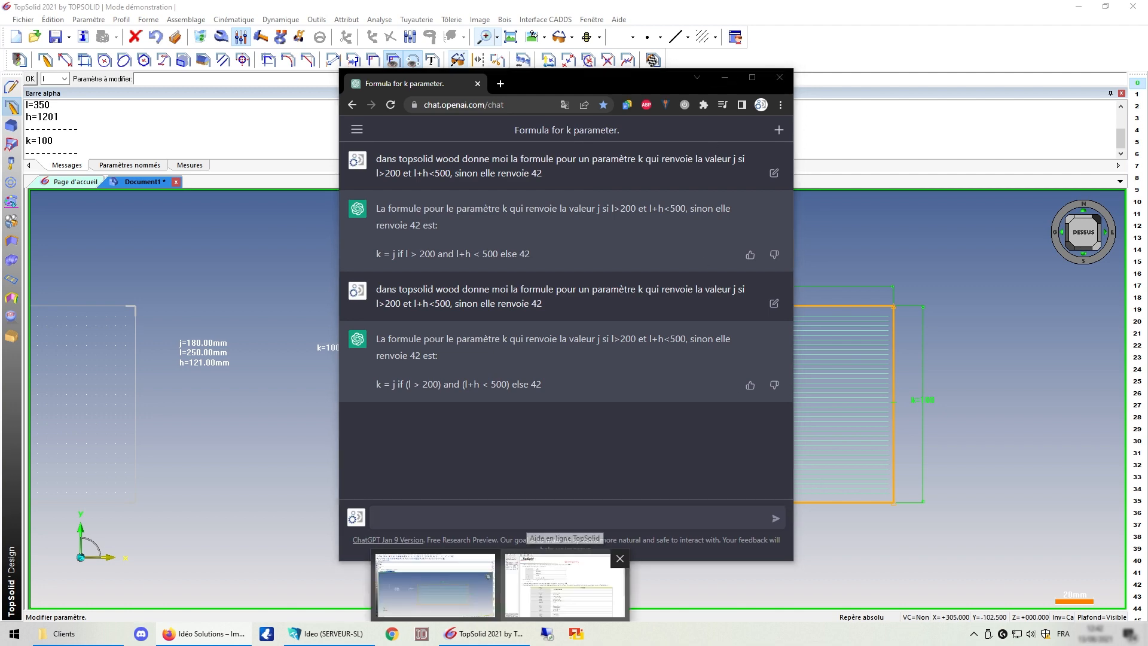
left_click(560, 587)
scroll(521, 274, "down", 5)
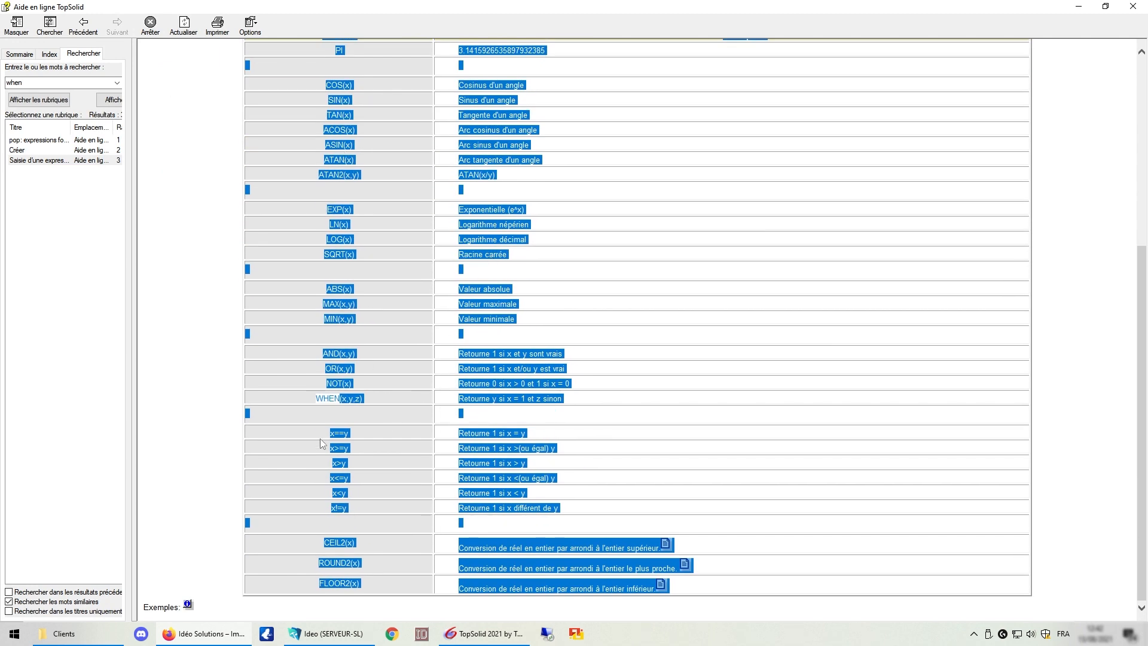
scroll(383, 407, "up", 5)
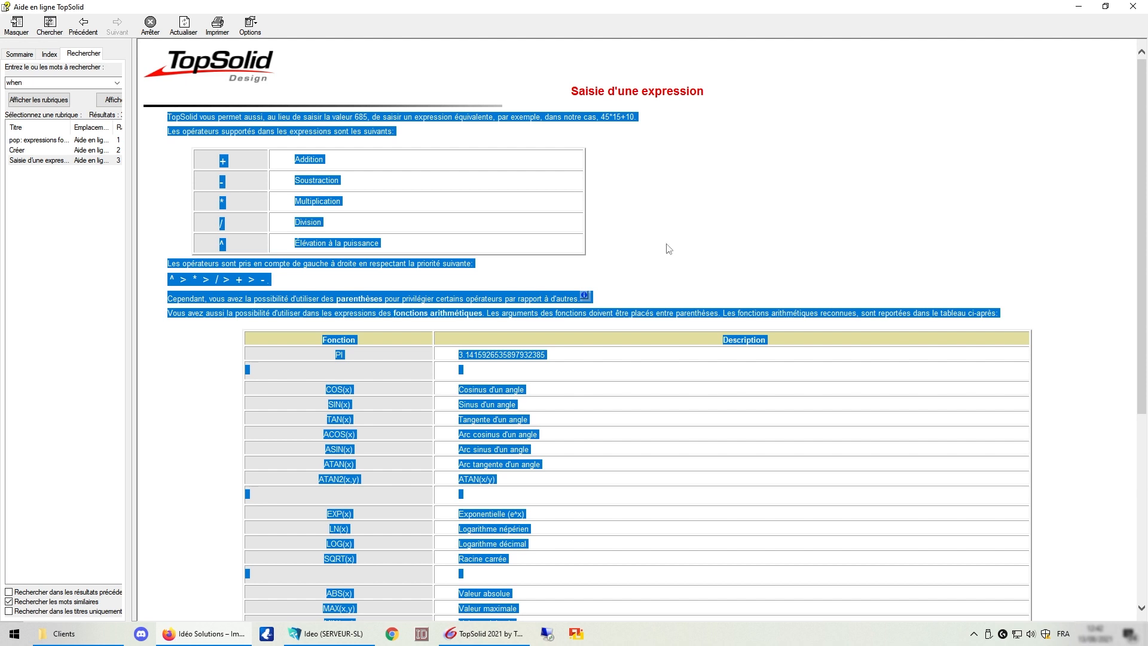
left_click(1079, 9)
Back in ChatGPT, extend the formula prompt with "en sachant que l'aide Topsolid préconise ceci pour créer des expressions :".
left_click(591, 631)
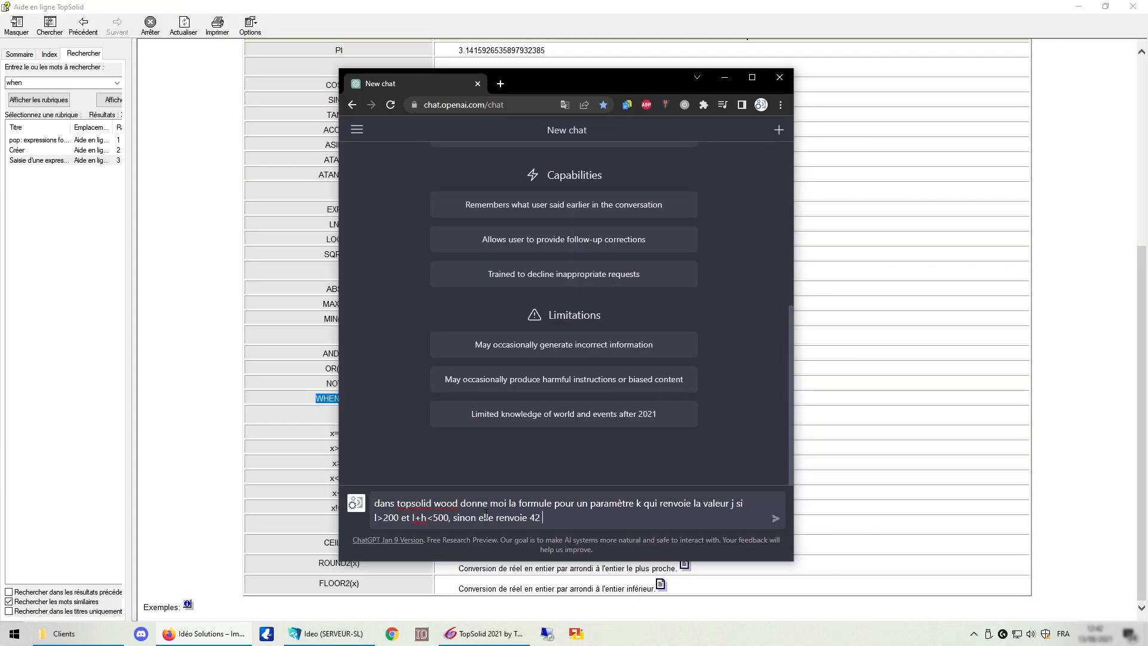
type("en sa")
type("chant que Topsolid")
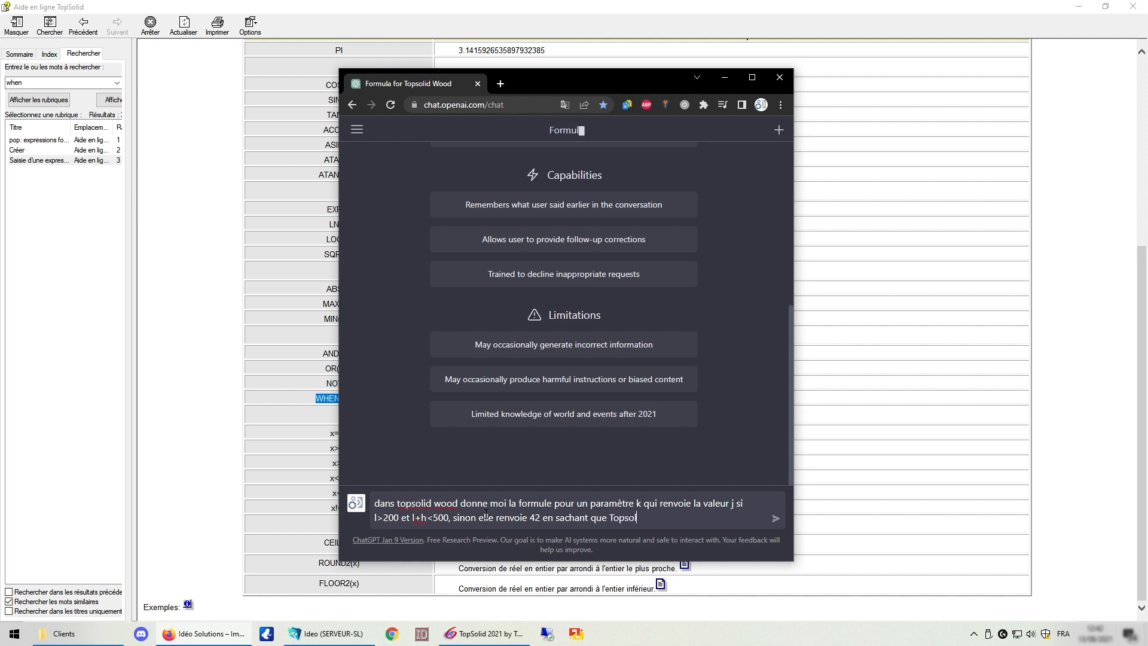
key("BackSpace")
key("BackSpace")
key("BackSpace")
key("BackSpace")
key("BackSpace")
key("BackSpace")
key("BackSpace")
key("BackSpace")
type("l'aide Topsoli")
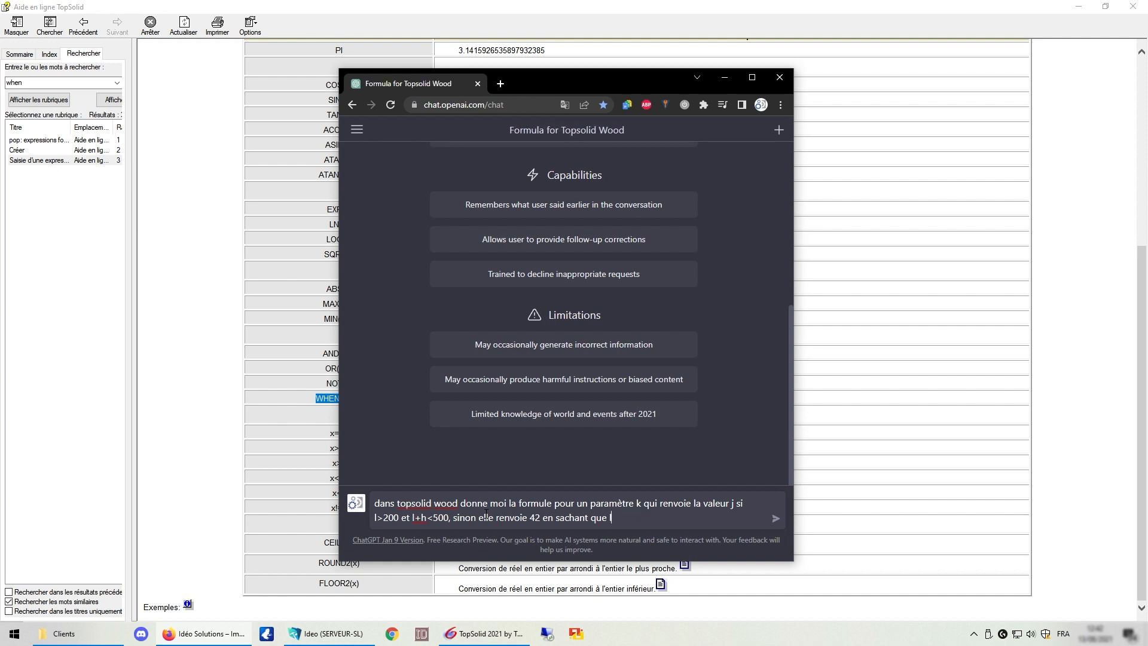
type("d préconises")
key("BackSpace")
key("BackSpace")
type("ceci pour s")
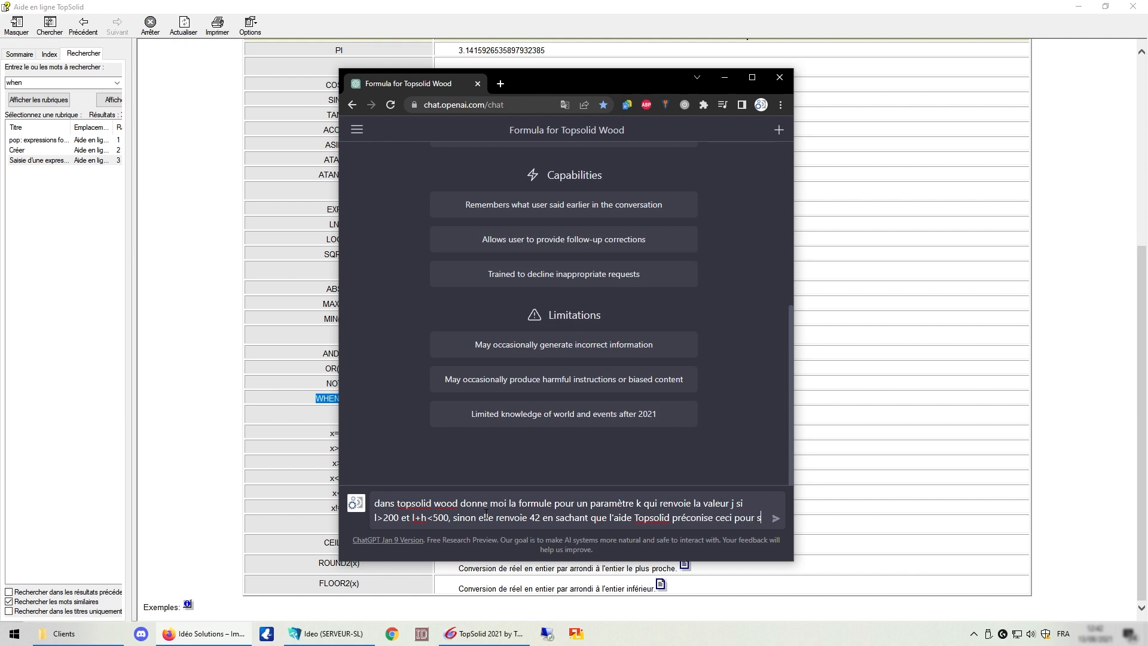
key("BackSpace")
type("créer des expressions :")
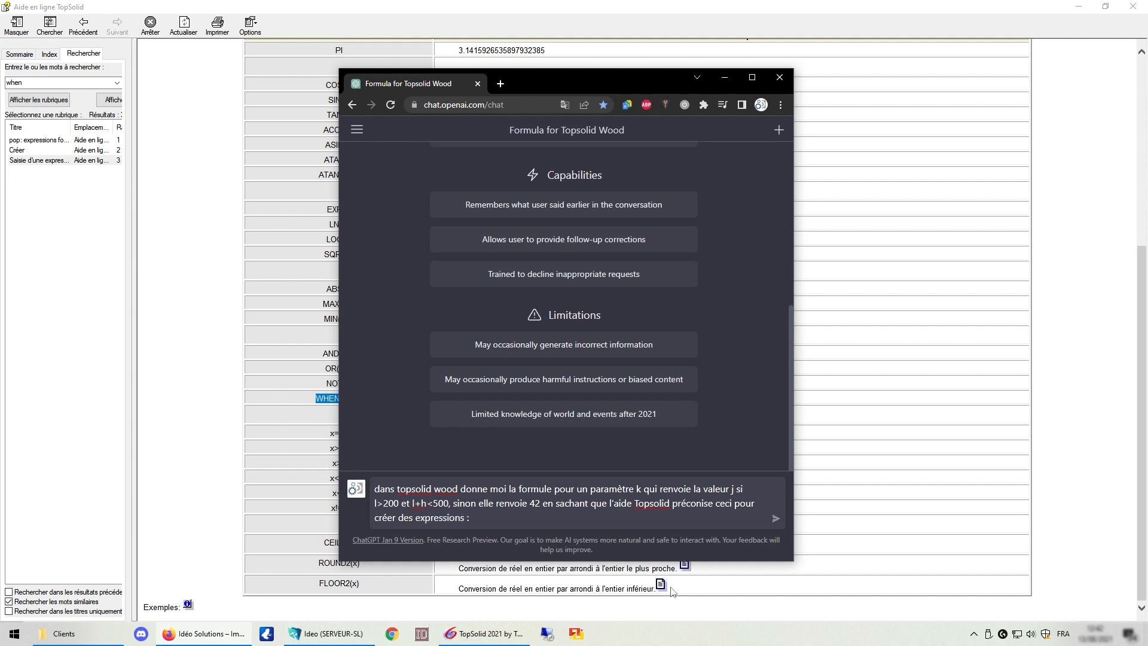
Copy the full help page content on entering expressions, append it to the ChatGPT prompt and submit it.
left_click_drag(682, 586, 354, 16)
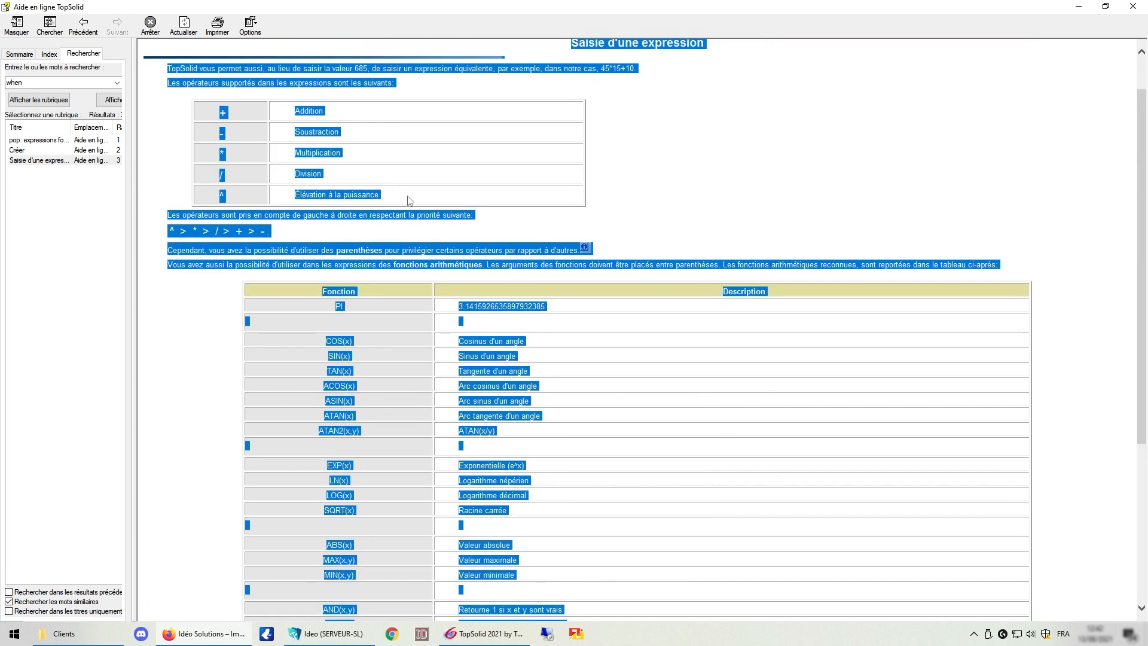
scroll(724, 436, "down", 4)
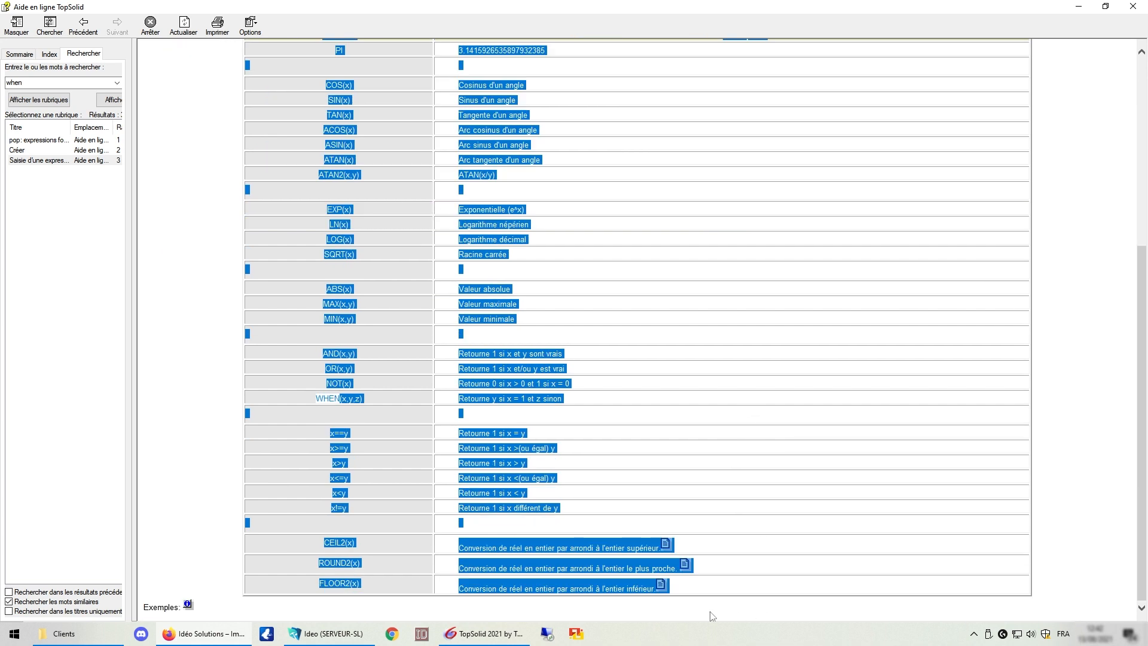
key("alt+Tab")
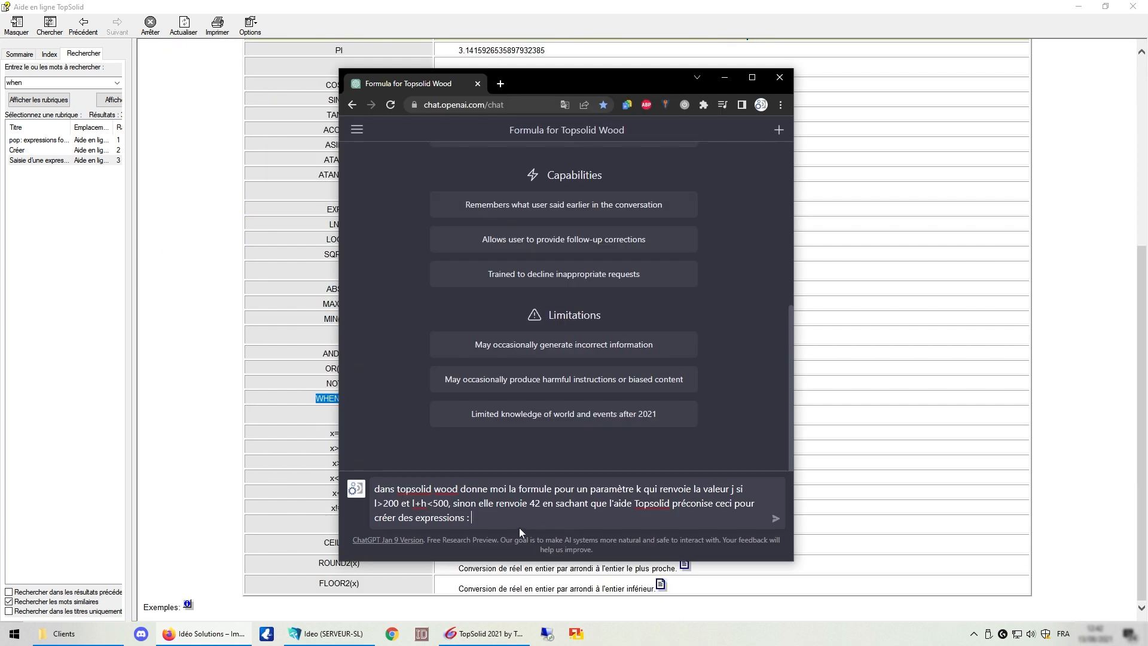
key("ctrl+v")
key("Return")
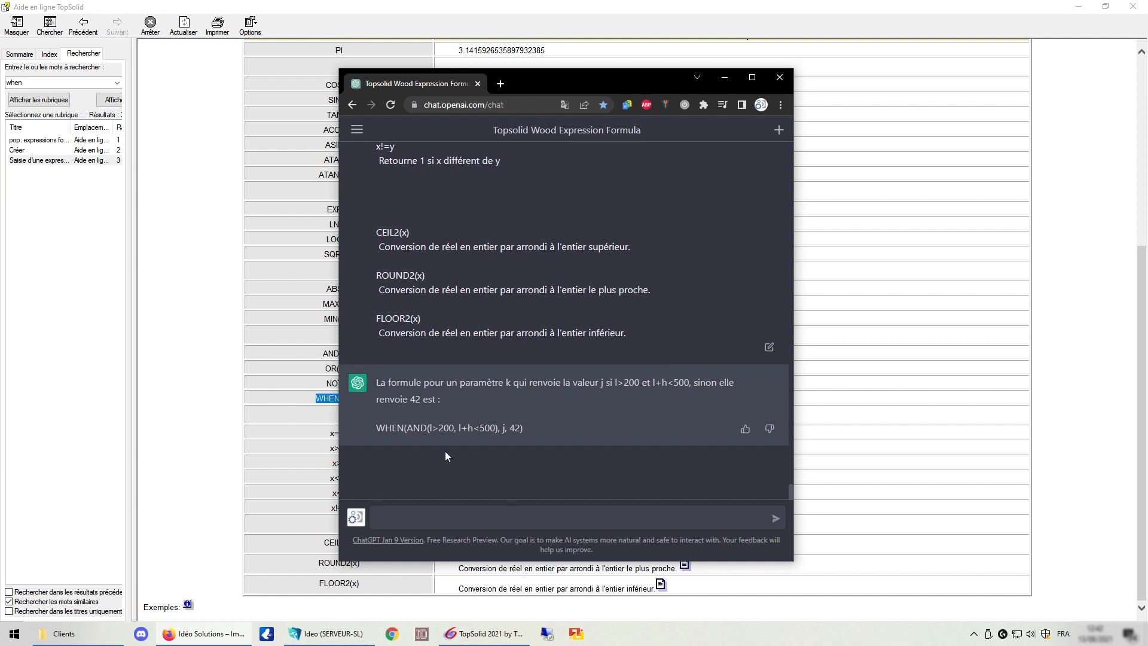
Copy ChatGPT's formula WHEN(AND(l>200, l+h<500), j, 42) and set it as the nominal value of parameter k in TopSolid.
left_click_drag(523, 426, 378, 430)
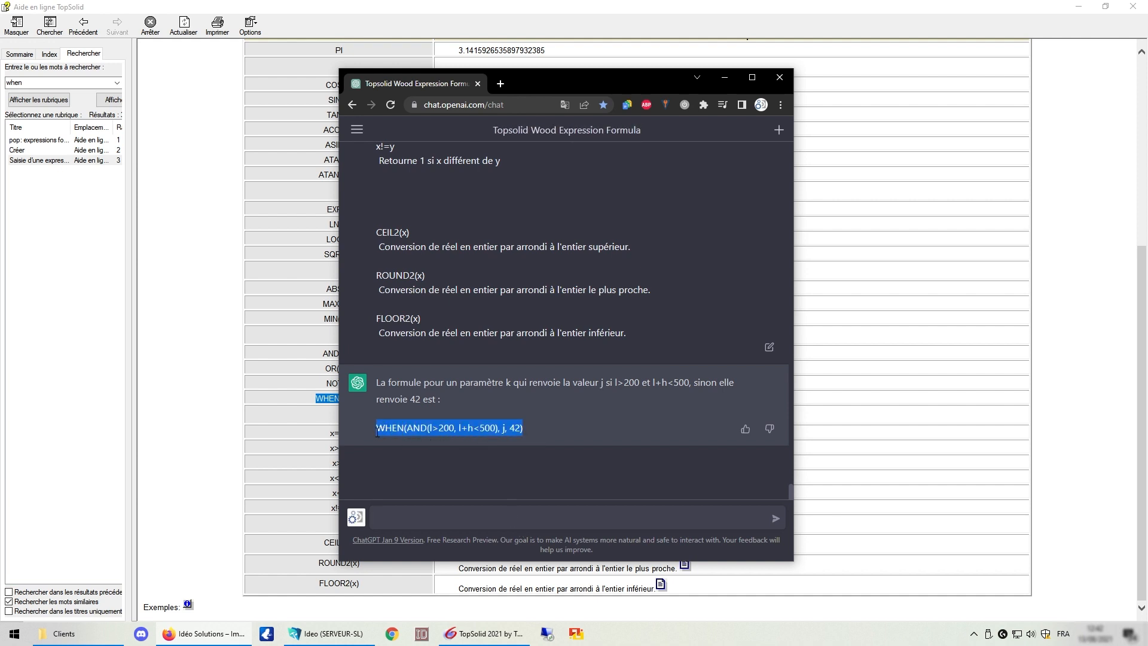
left_click(1078, 6)
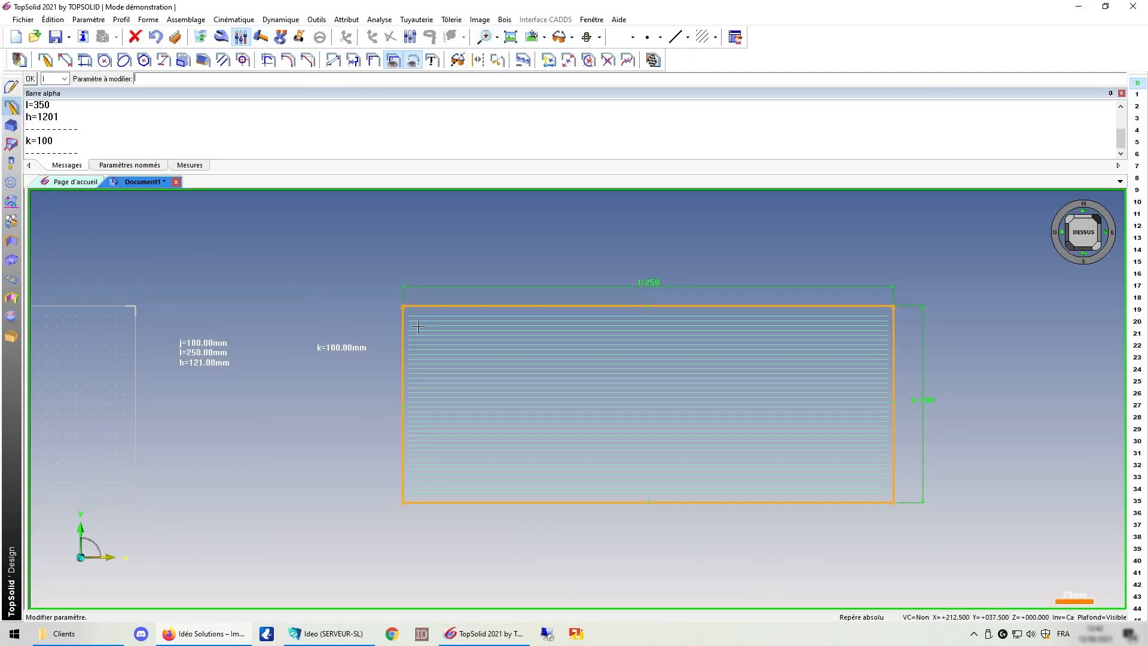
left_click(931, 400)
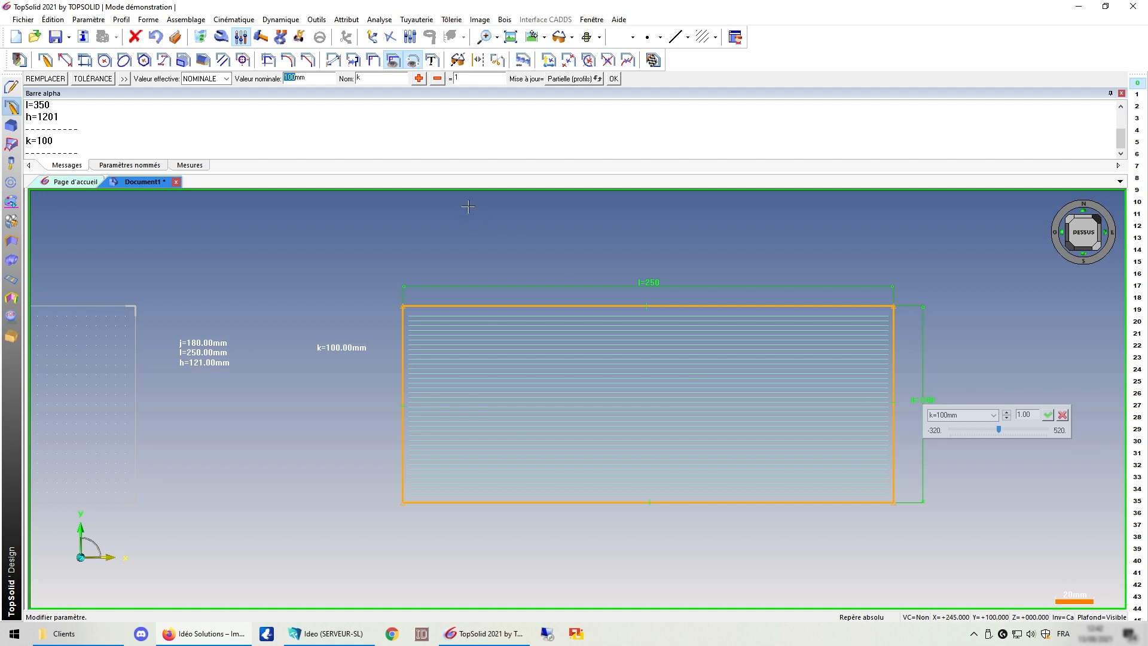
key("ctrl+v")
key("Return")
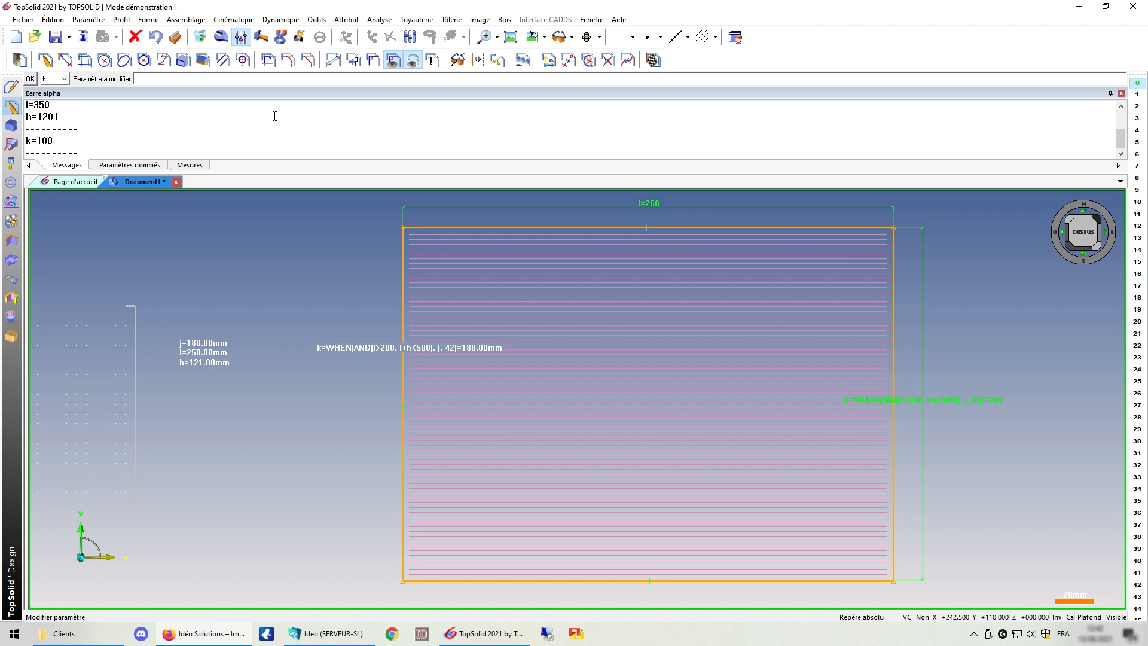
Finish editing the rectangle's dimensions and move the k parameter text below the j, l and h parameters.
left_click(652, 61)
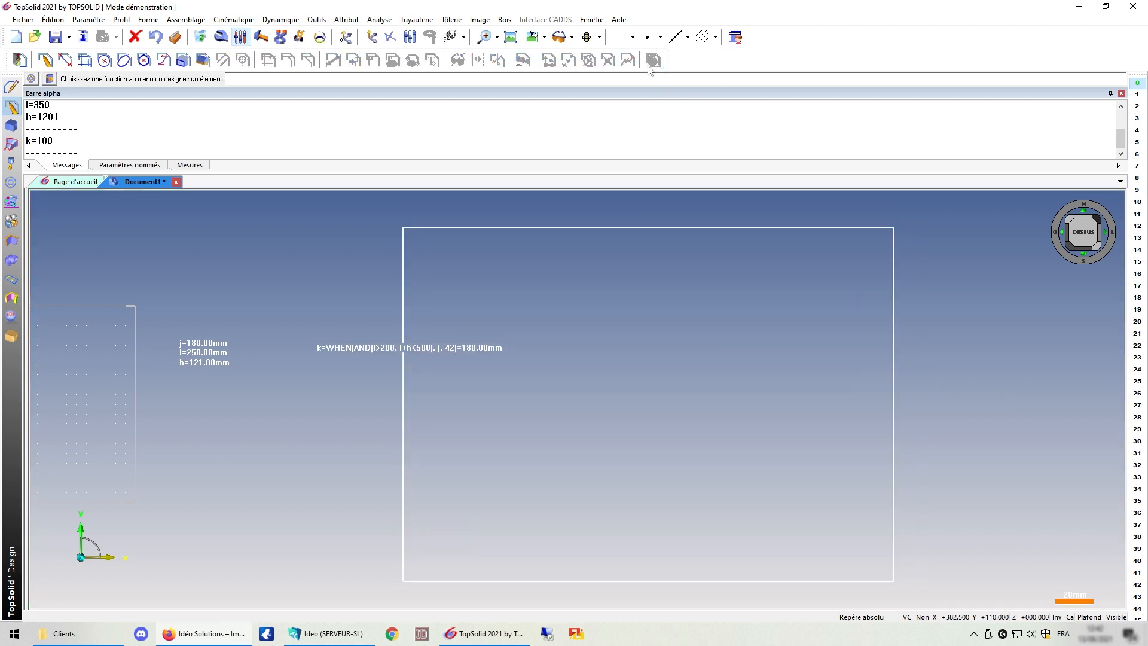
left_click(299, 37)
left_click(319, 349)
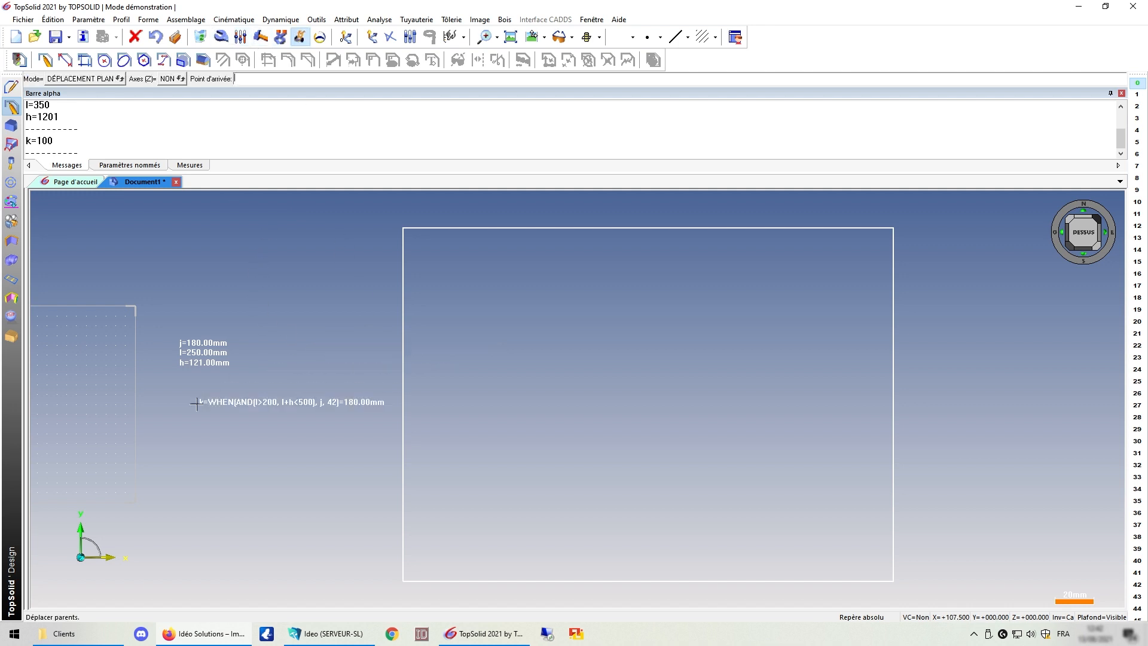
left_click(177, 411)
Set parameter l to 180 mm to test the formula of k.
left_click(240, 36)
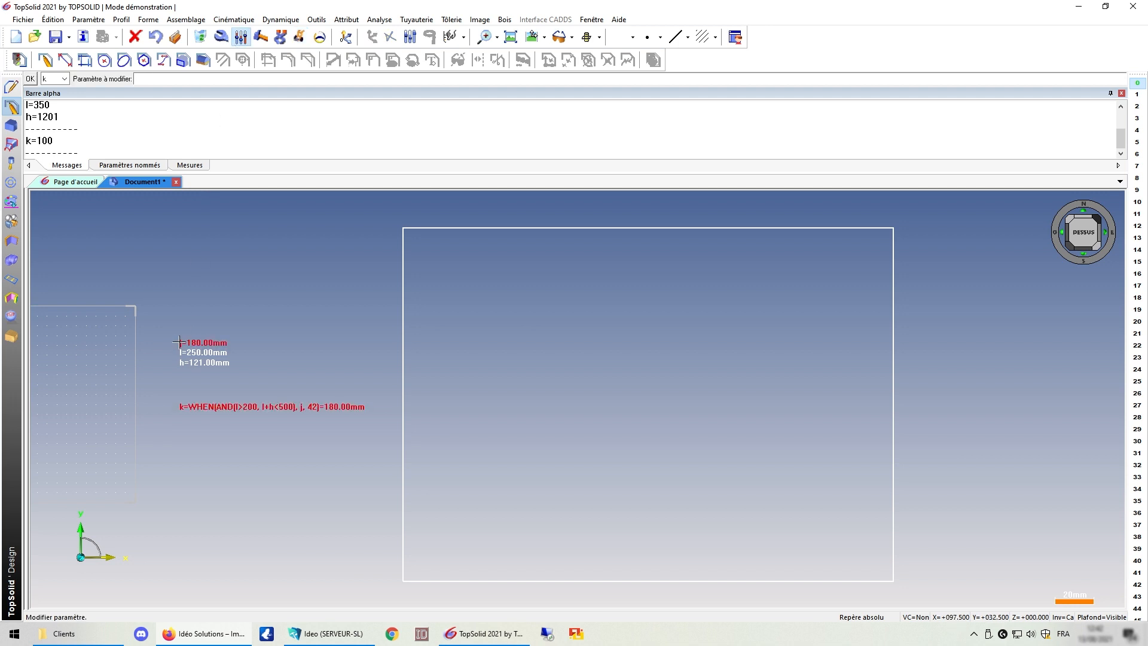
left_click(179, 352)
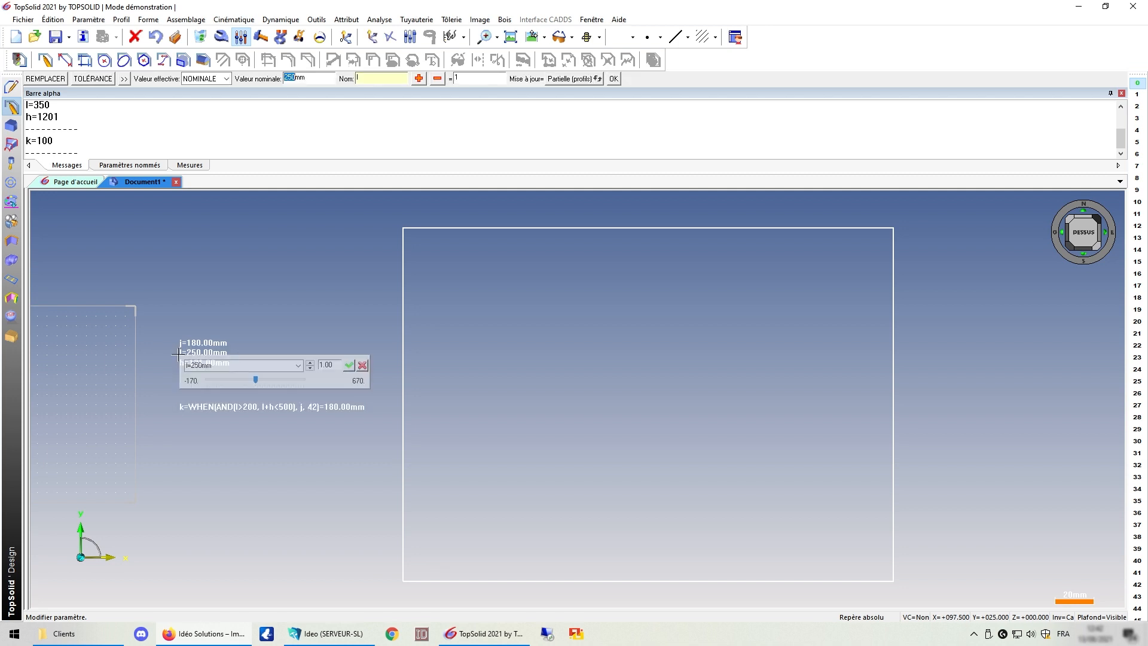
type("180")
key("Return")
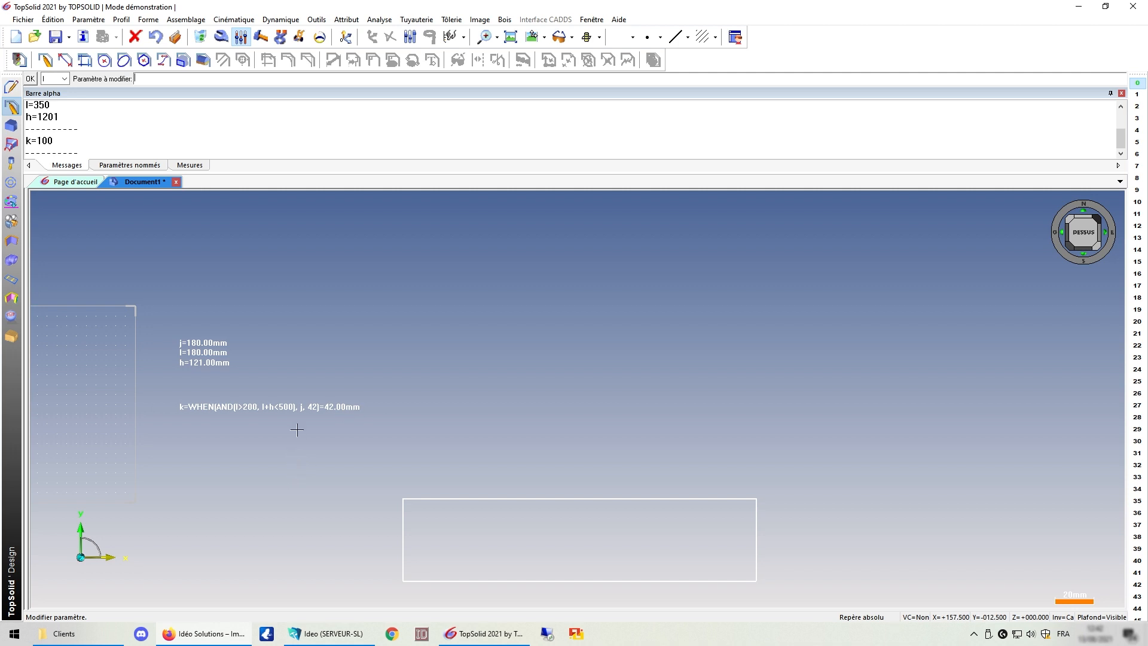
Switch to ChatGPT and review the help text on functions supplied in the prompt and the formula answer.
key("alt+Tab")
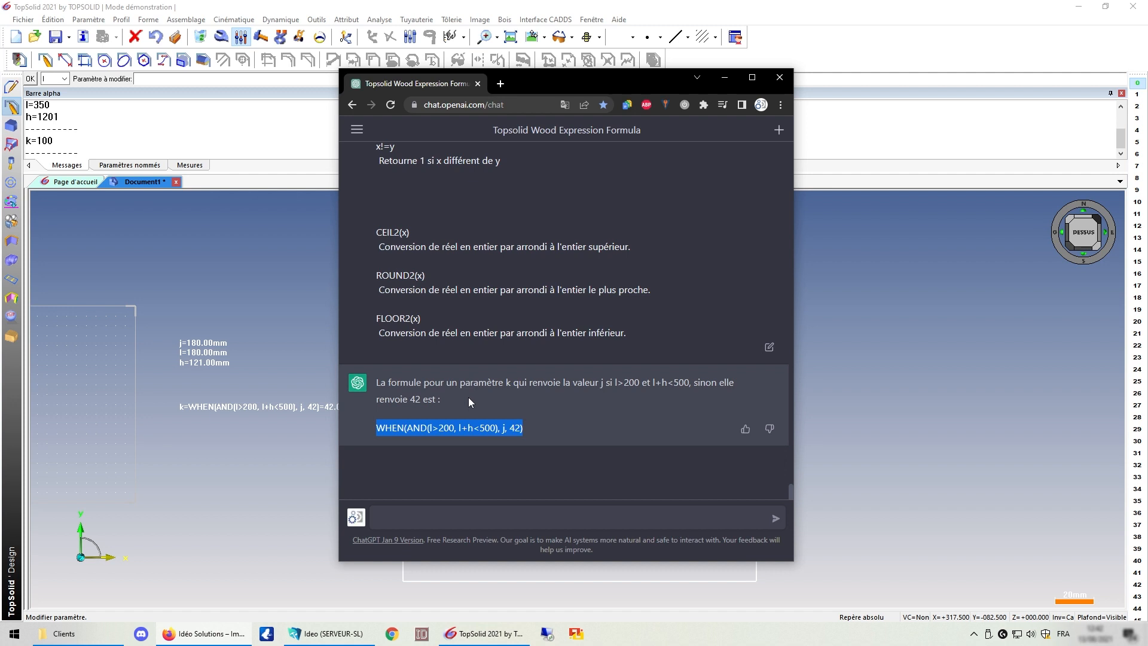
scroll(496, 335, "up", 3)
scroll(495, 331, "up", 15)
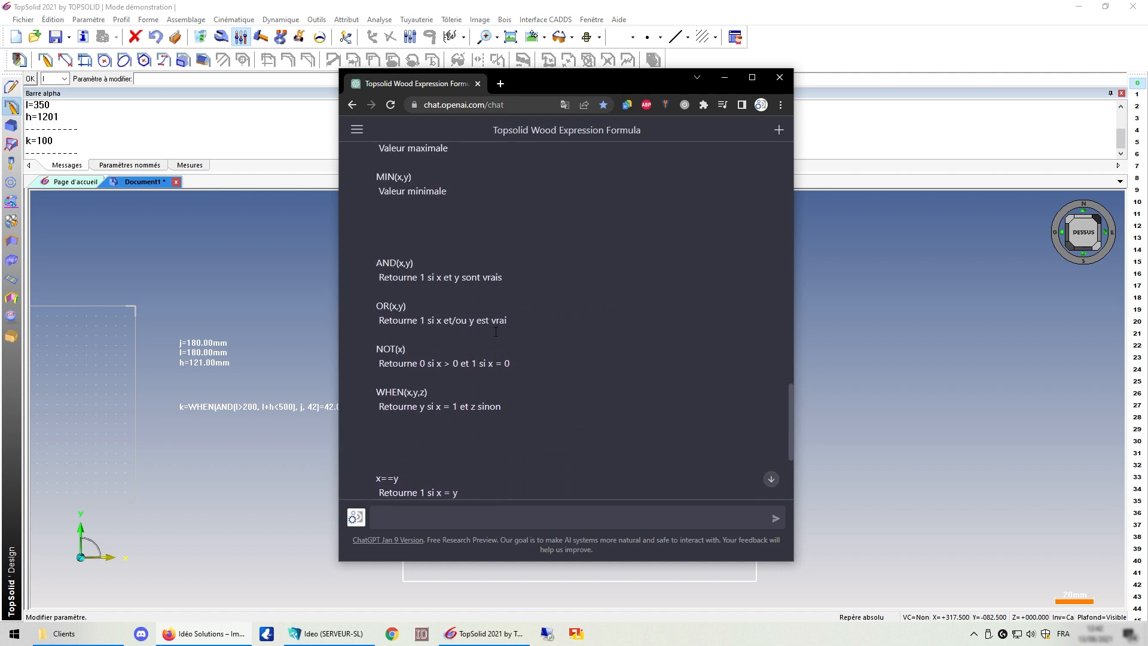
scroll(494, 331, "up", 5)
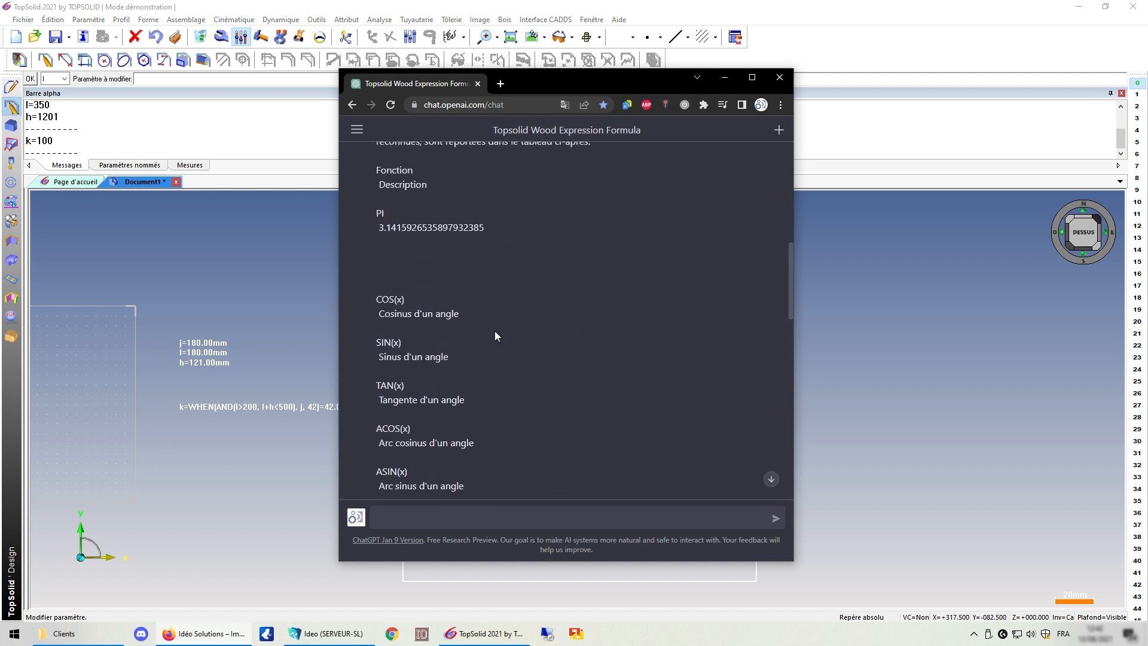
scroll(494, 331, "down", 20)
scroll(493, 331, "down", 1)
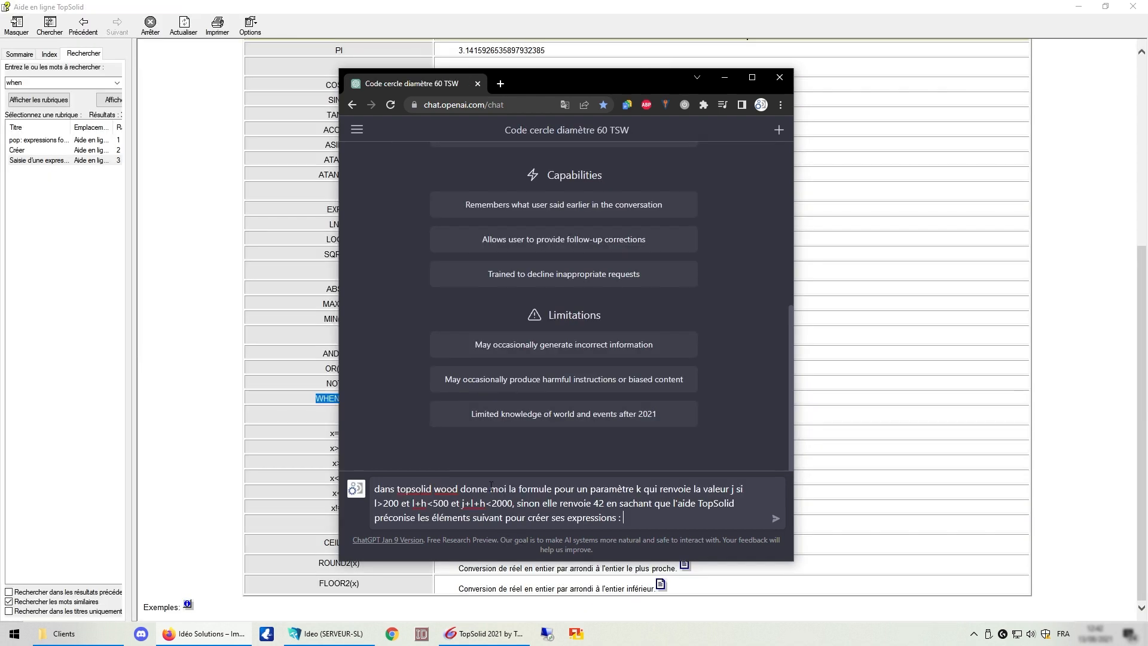
Append the copied help text to the ChatGPT prompt that includes the extra condition j+l+h<2000 and submit it.
left_click_drag(461, 503, 512, 503)
left_click(625, 519)
key("ctrl+v")
key("Return")
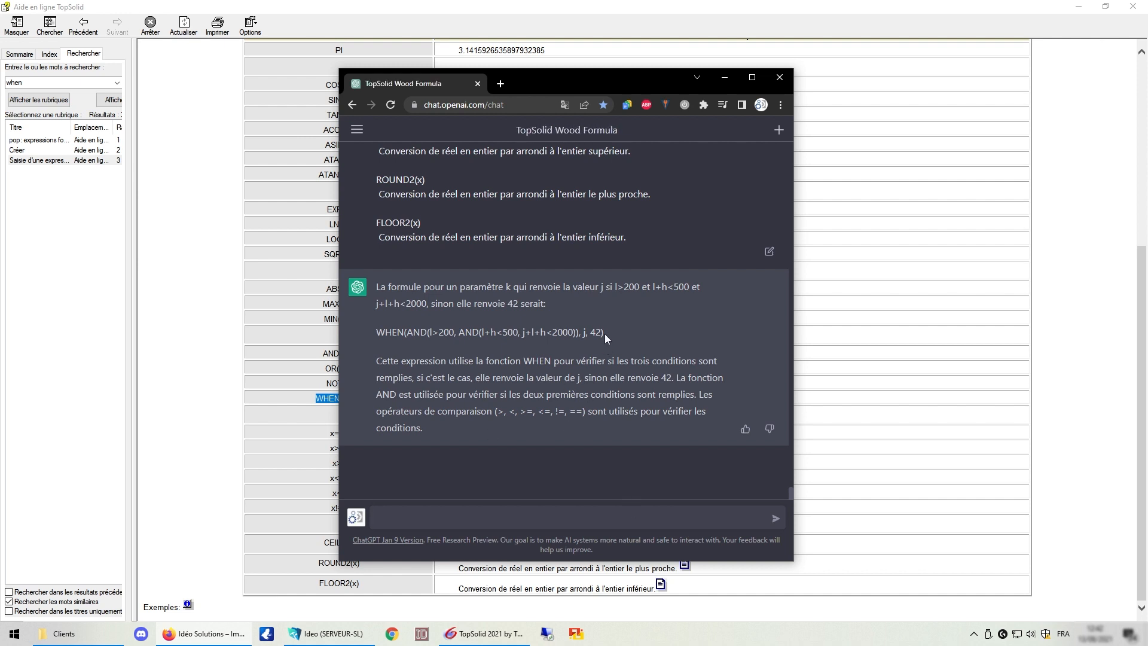
Copy the formula WHEN(AND(l>200, AND(l+h<500, j+l+h<2000)), j, 42) and apply it to parameter k in TopSolid.
left_click_drag(606, 332, 380, 336)
key("ctrl+c")
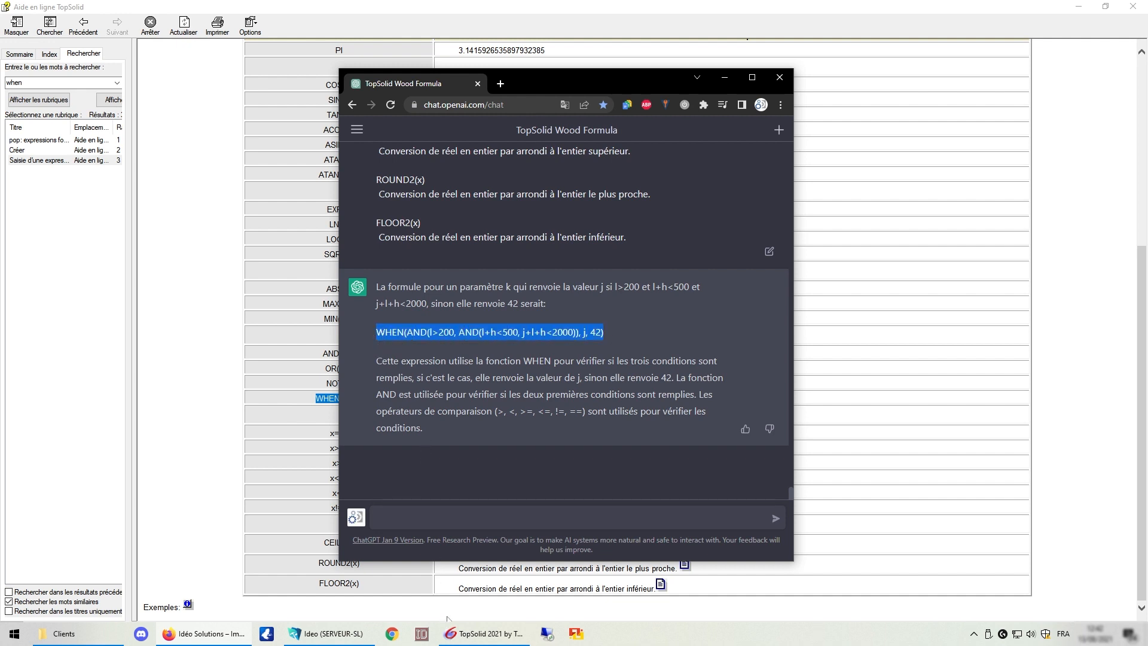
left_click(724, 78)
left_click(1079, 7)
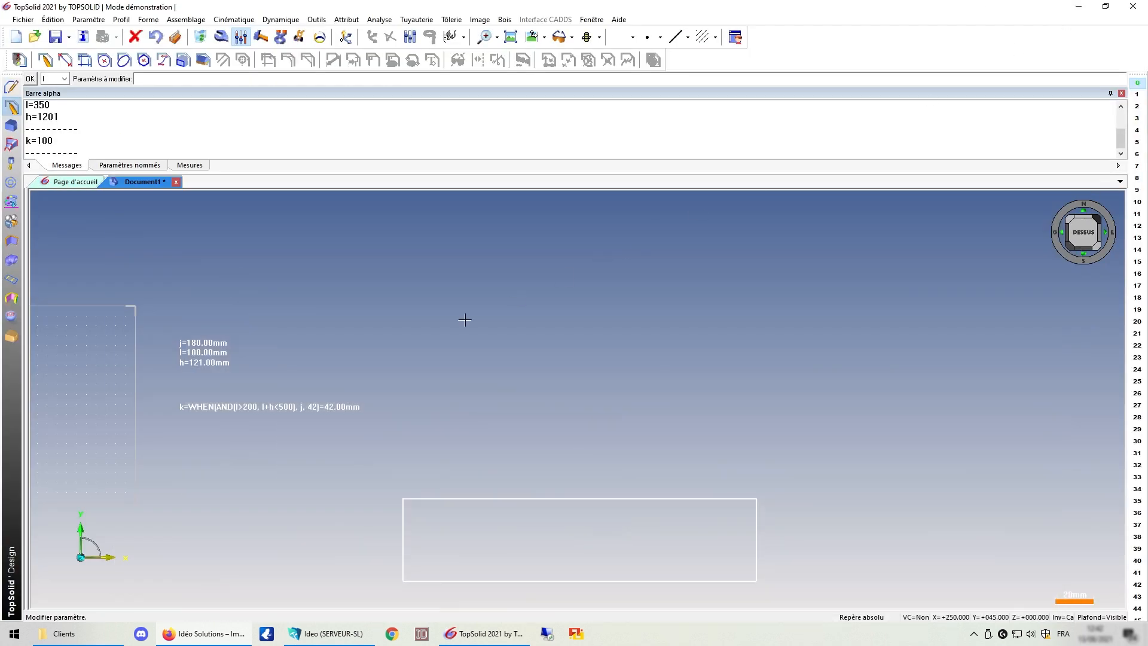
left_click(180, 408)
key("ctrl+v")
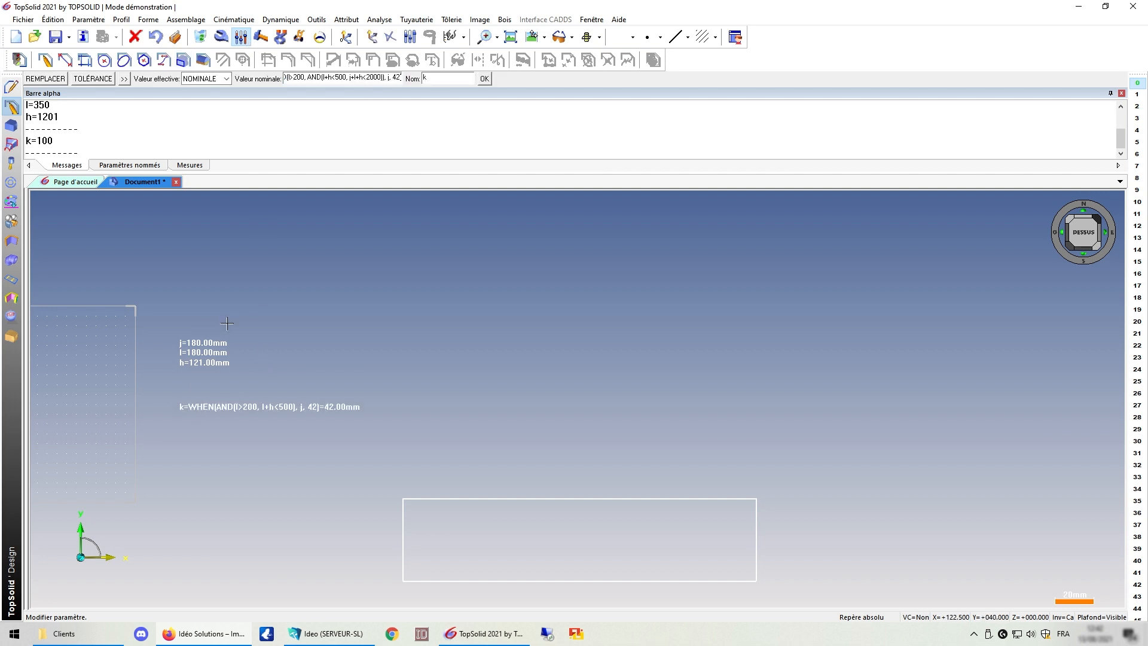
key("Return")
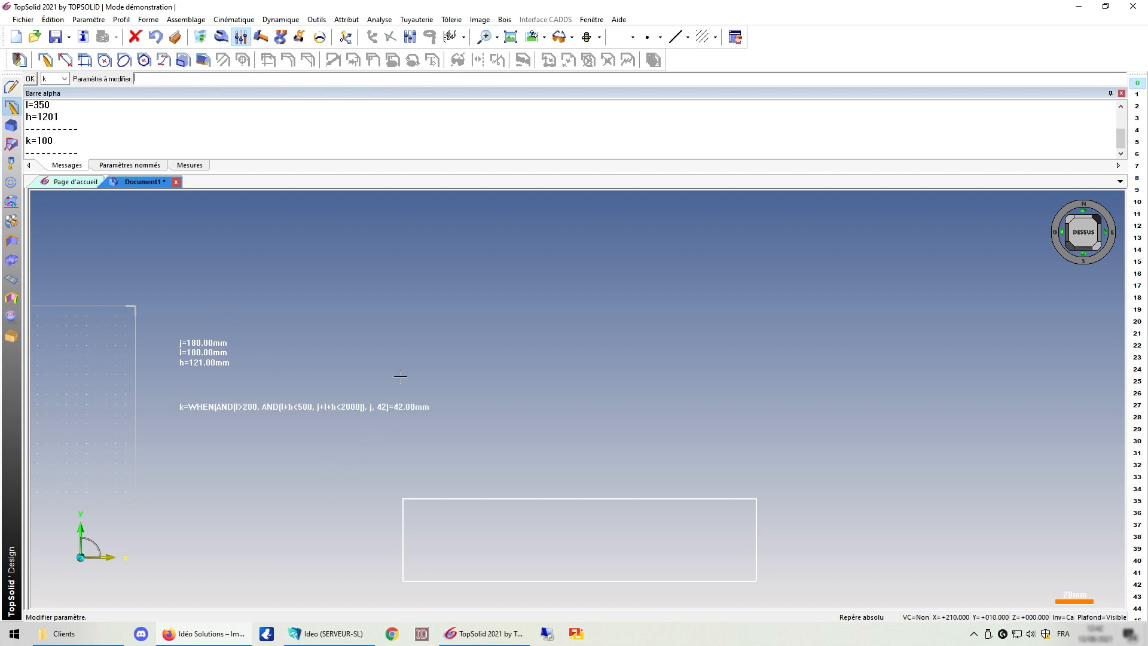
Set parameter l to 210 mm to test the three-condition formula.
scroll(404, 322, "down", 2)
scroll(307, 417, "up", 1)
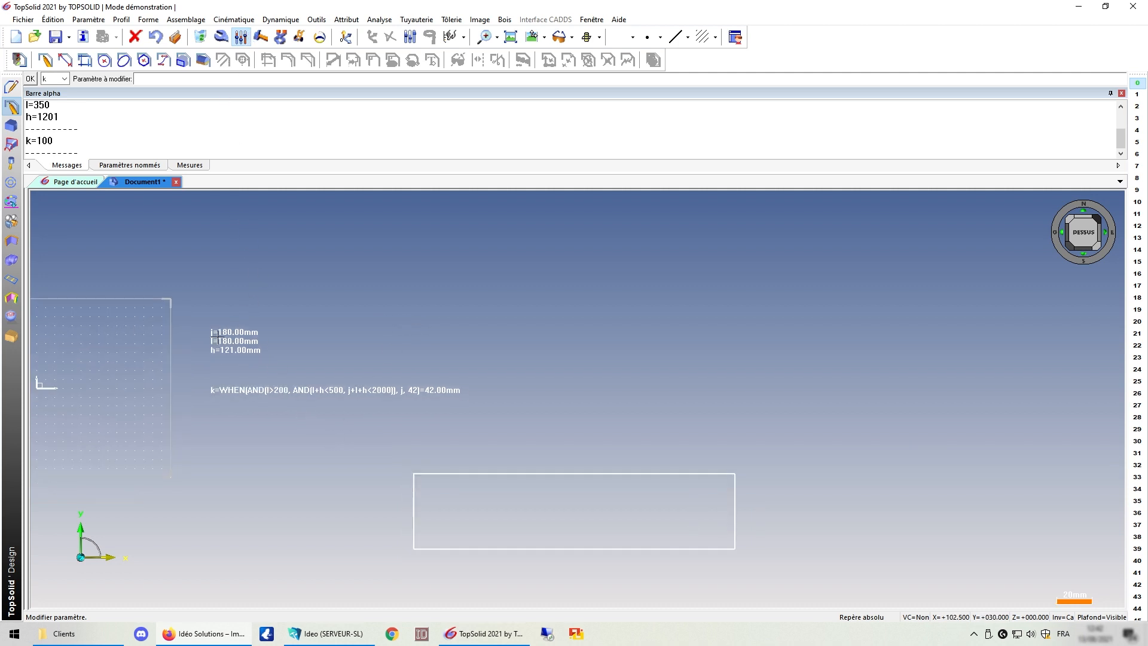
left_click(210, 340)
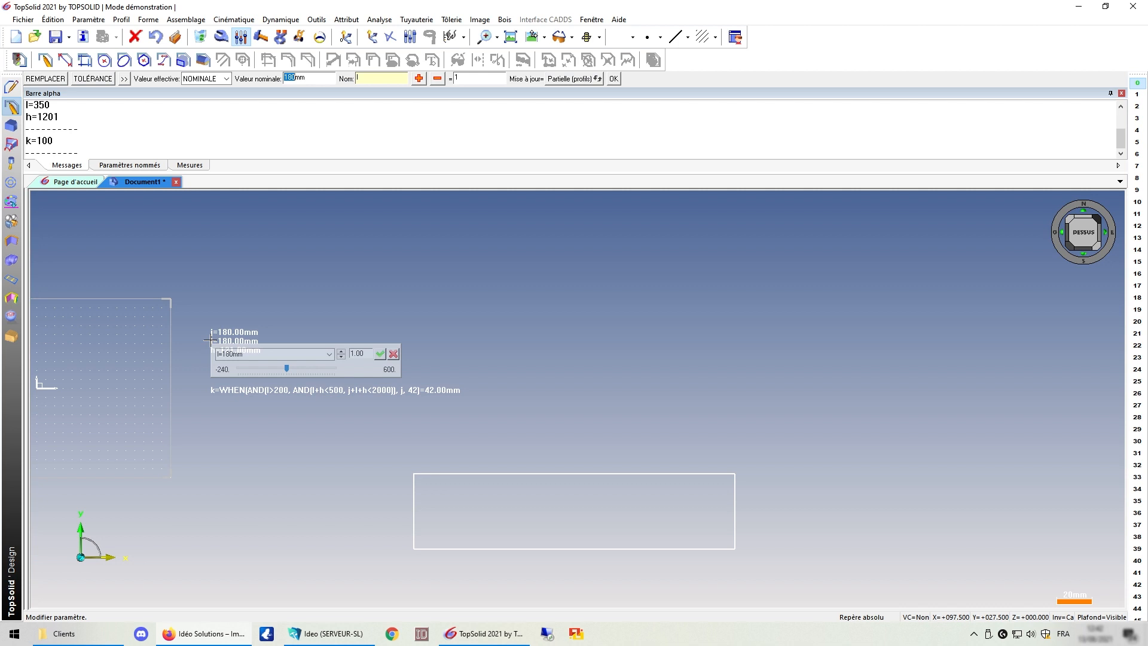
type("210")
key("Return")
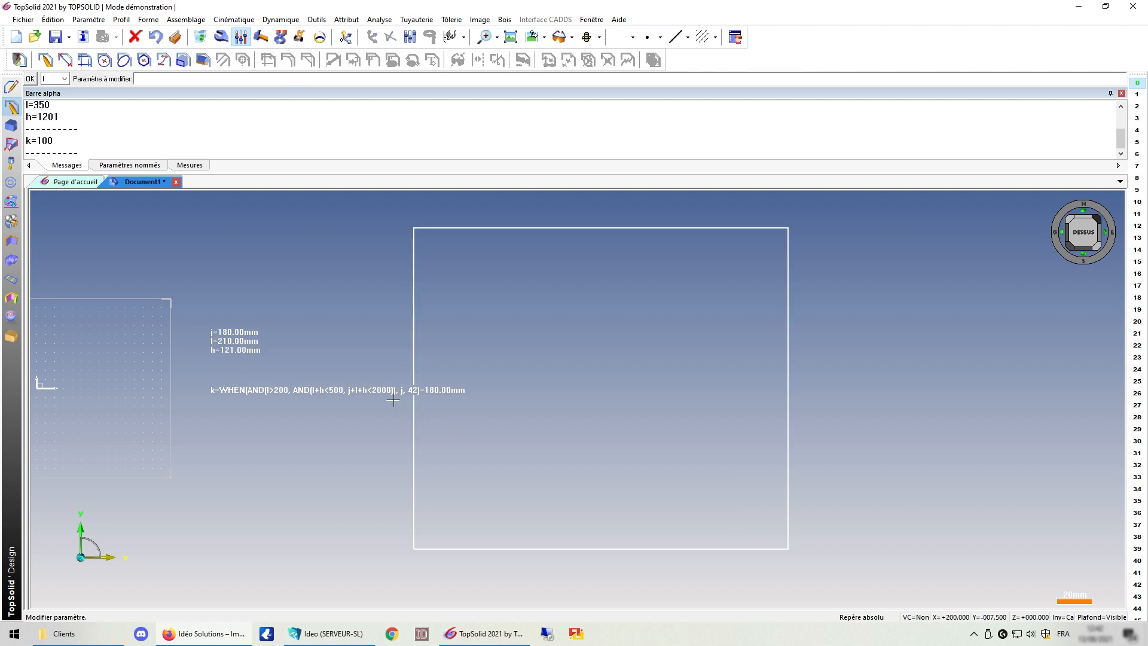
Set parameter j to 1800 mm to test the j+l+h<2000 condition.
left_click(210, 333)
type("080")
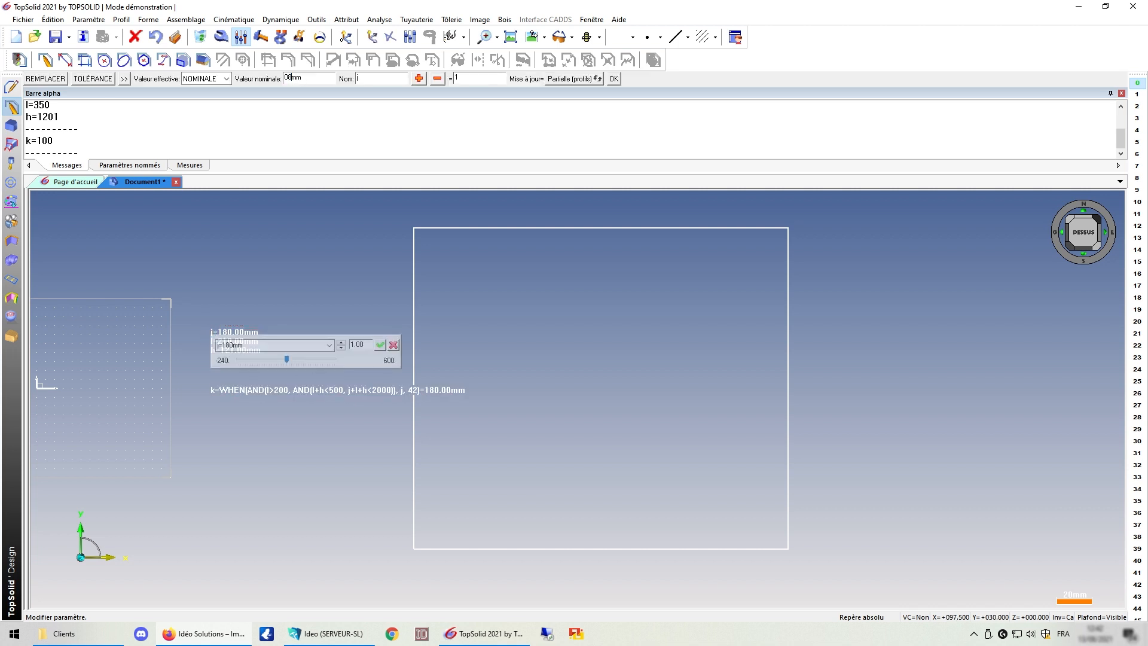
key("BackSpace")
key("BackSpace")
key("BackSpace")
type("1800")
key("Return")
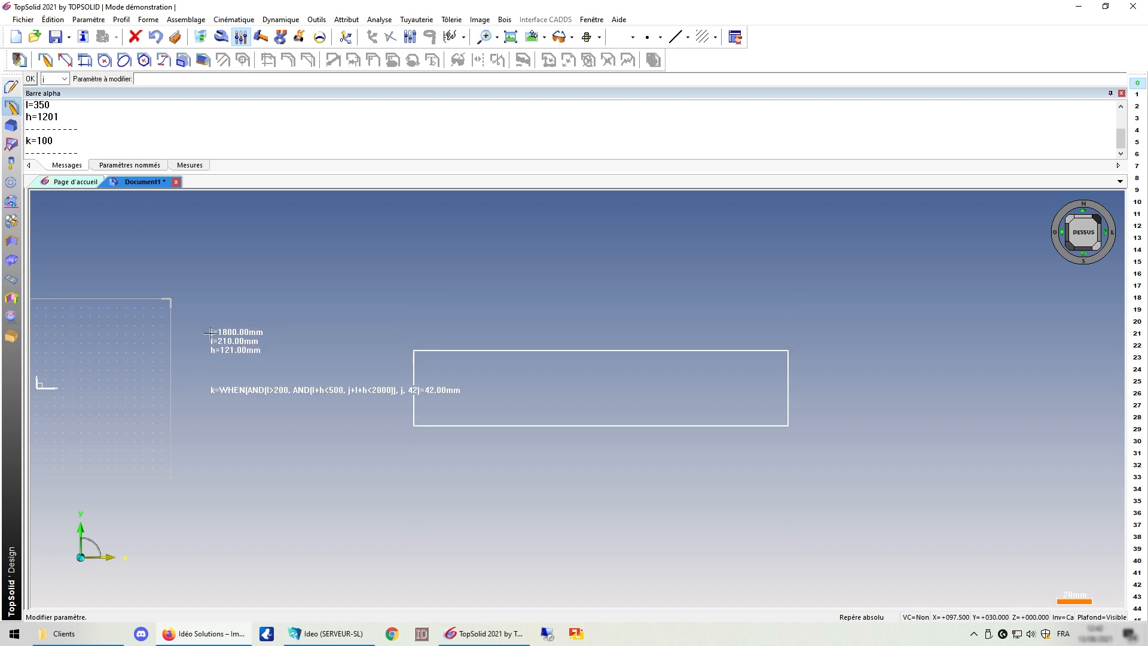